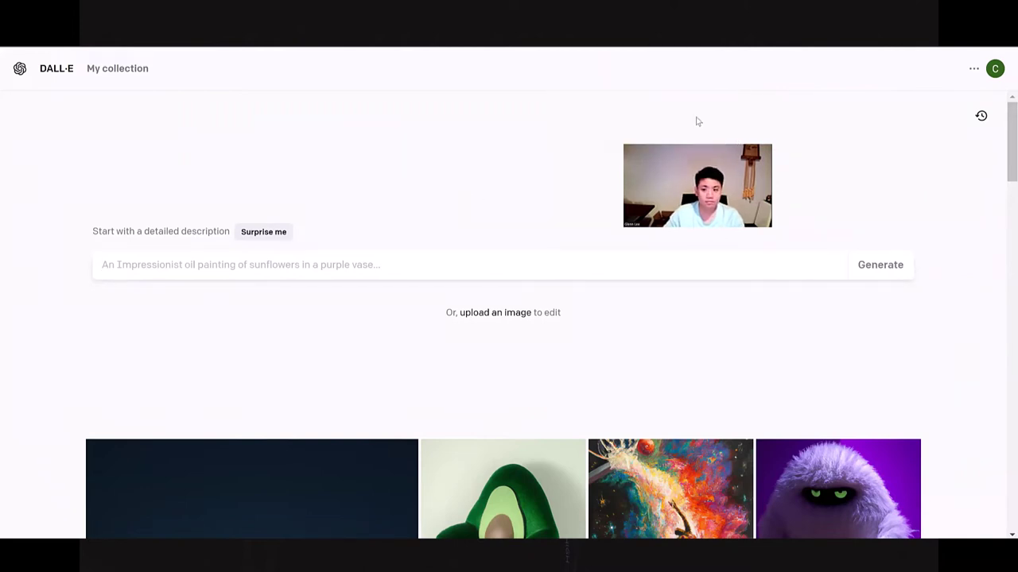
# - Check the account's available credits and open the credit purchase dialog to view the pack's size and price
pyautogui.click(1000, 75)
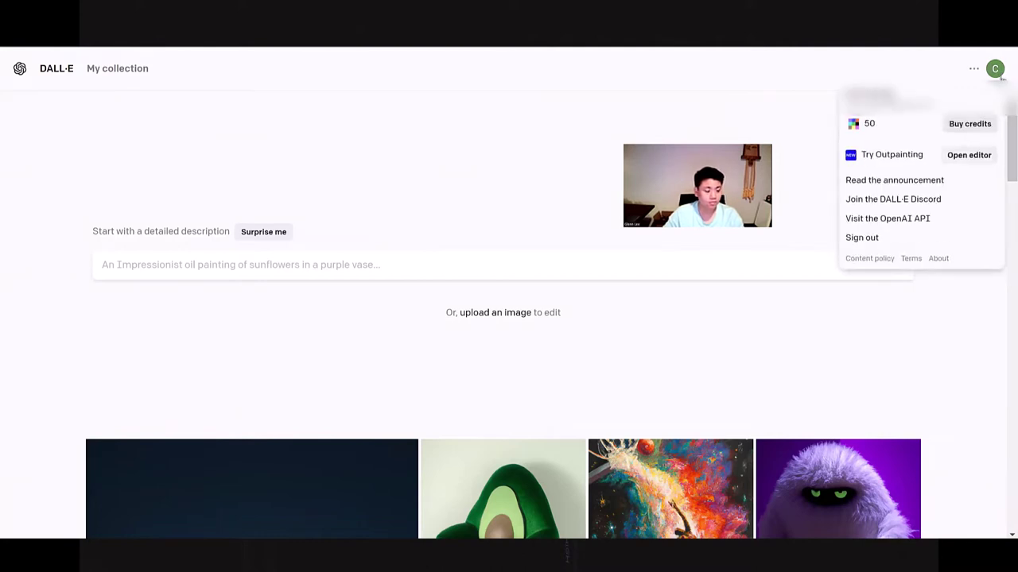
pyautogui.click(799, 123)
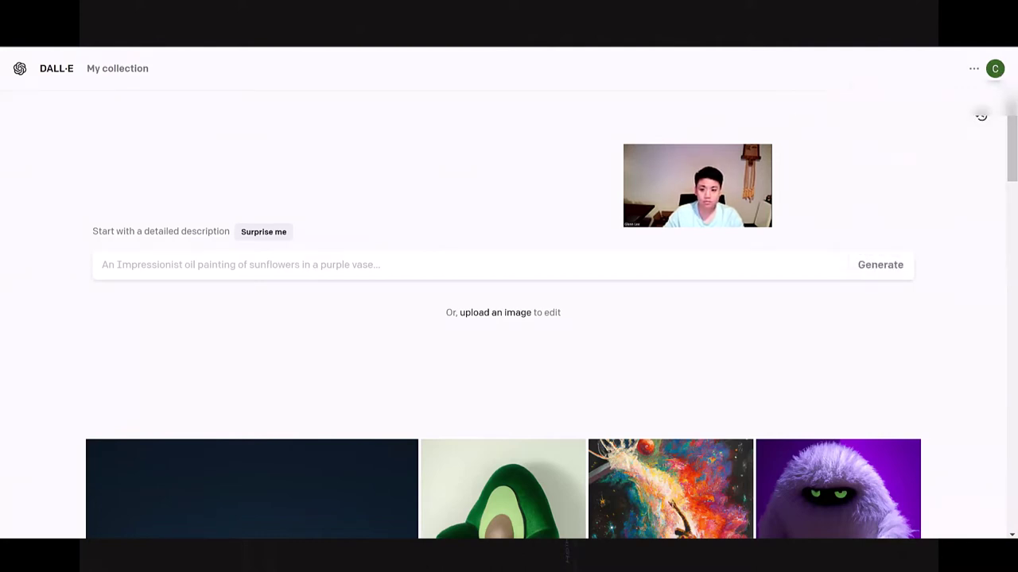
pyautogui.click(995, 70)
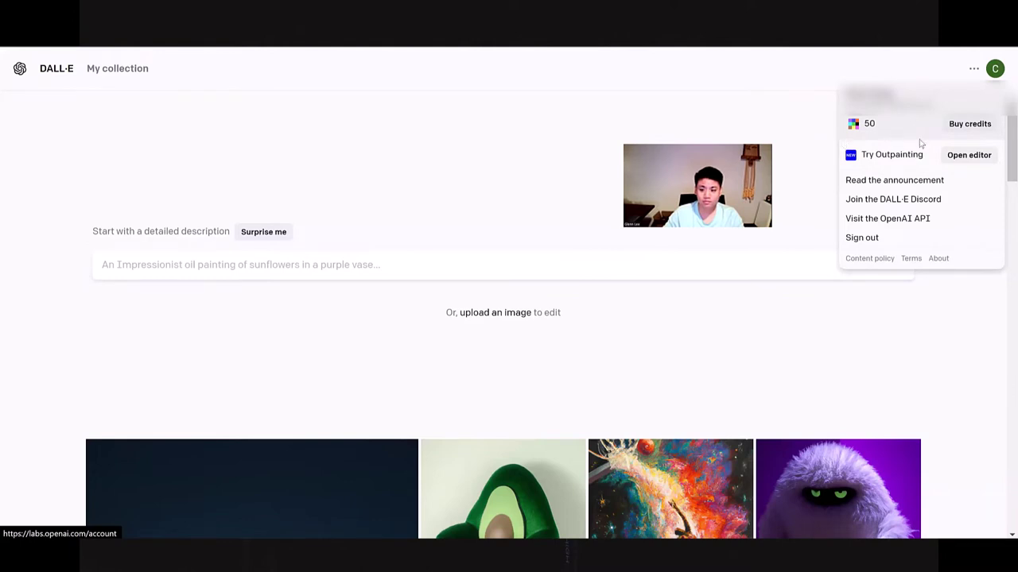
pyautogui.click(968, 124)
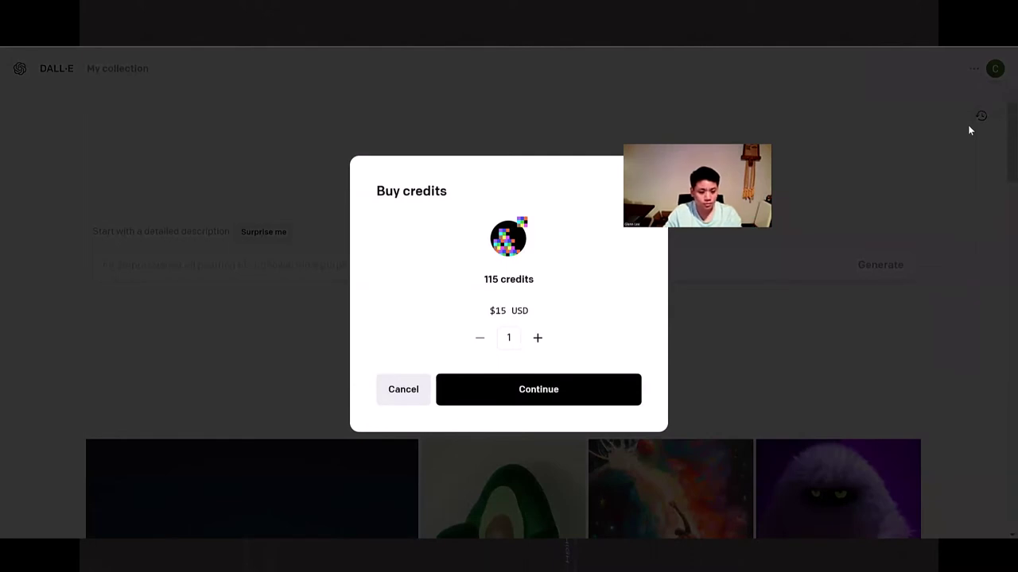
pyautogui.tripleClick(493, 279)
pyautogui.click(531, 284)
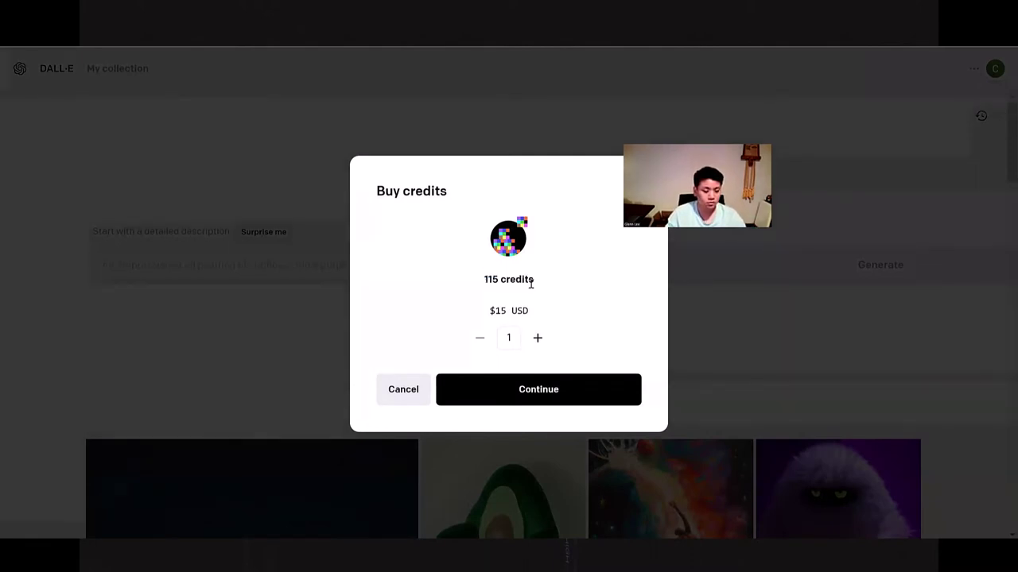
# - Compare the credits and price for purchase quantities of 1 and 2
pyautogui.click(535, 338)
pyautogui.click(480, 340)
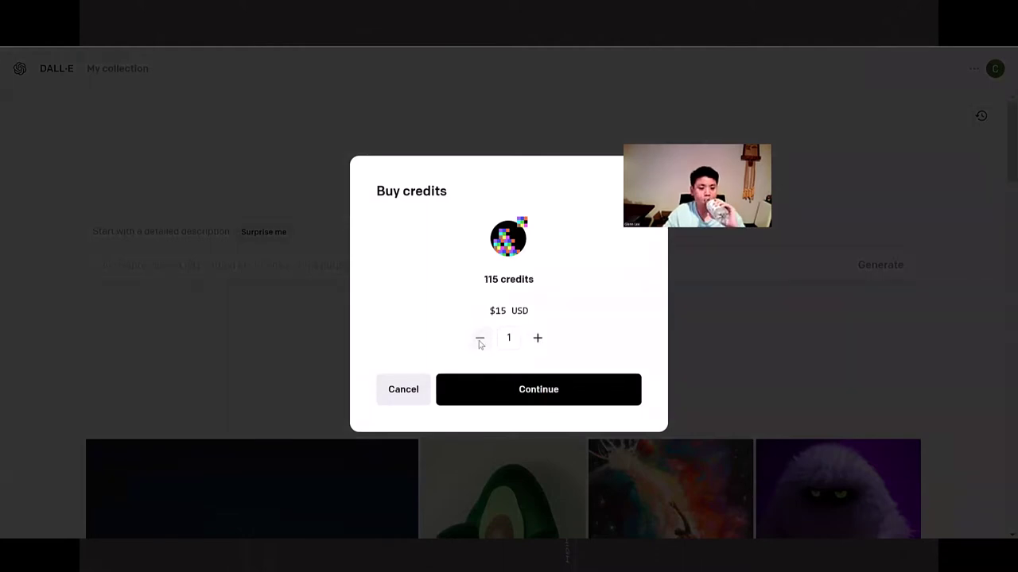
pyautogui.click(536, 338)
pyautogui.click(480, 340)
pyautogui.click(537, 338)
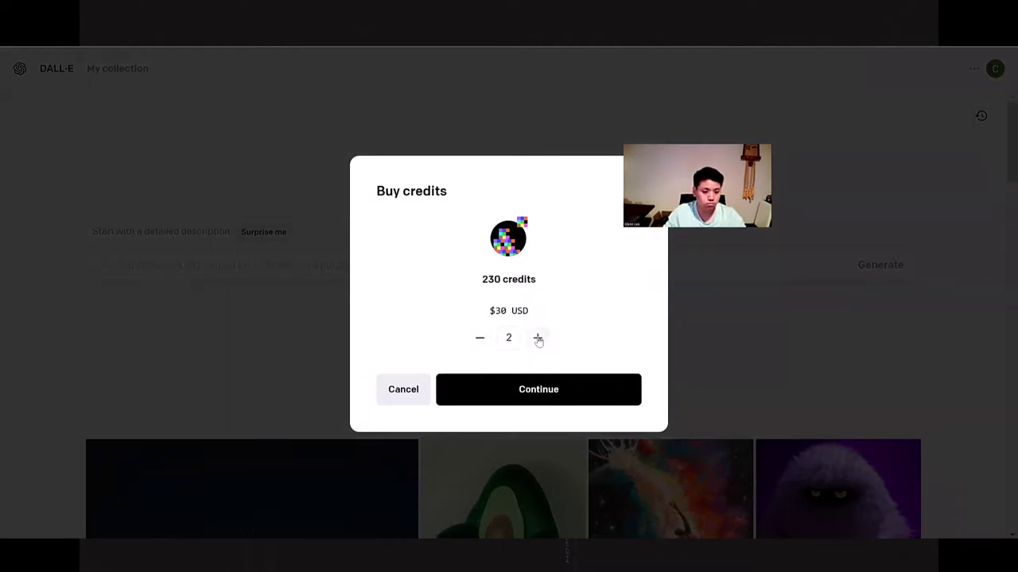
pyautogui.click(477, 338)
pyautogui.click(538, 338)
pyautogui.click(477, 338)
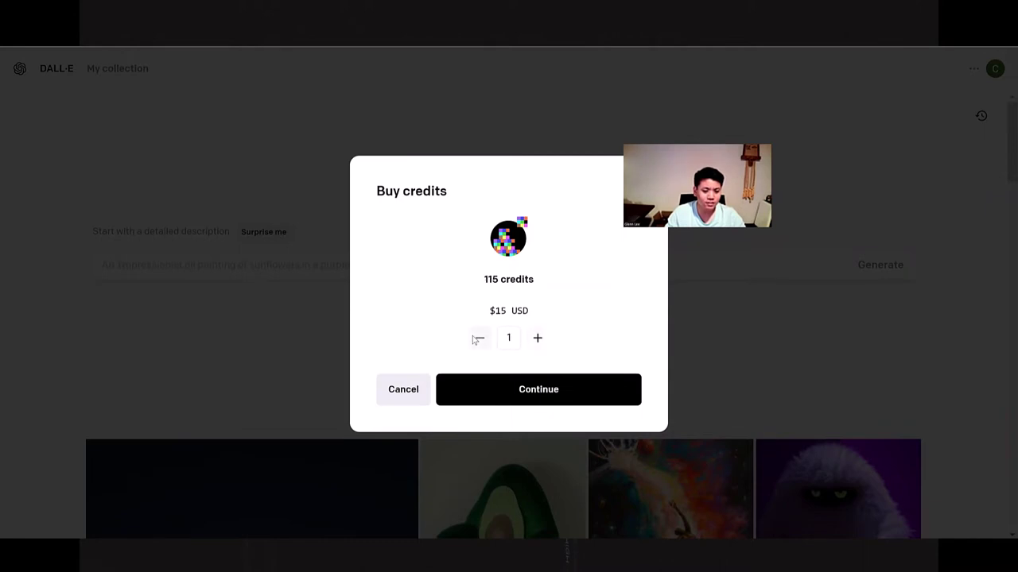
# - Raise the credit purchase quantity to 10 to check its price, and cancel the purchase
pyautogui.click(537, 339)
pyautogui.click(537, 339)
pyautogui.click(537, 339)
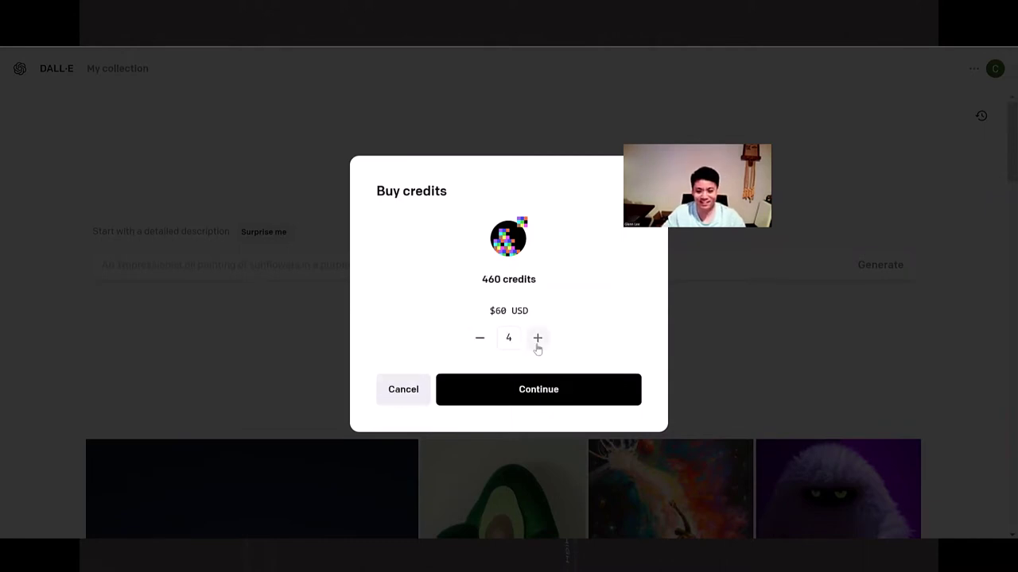
pyautogui.click(538, 339)
pyautogui.click(538, 339)
pyautogui.click(537, 339)
pyautogui.click(538, 339)
pyautogui.click(538, 338)
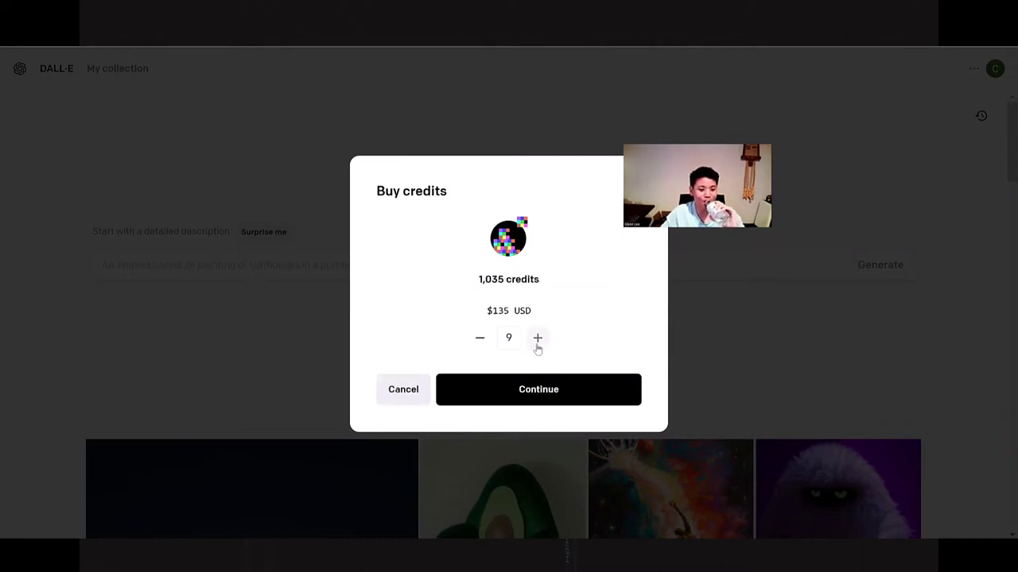
pyautogui.click(546, 342)
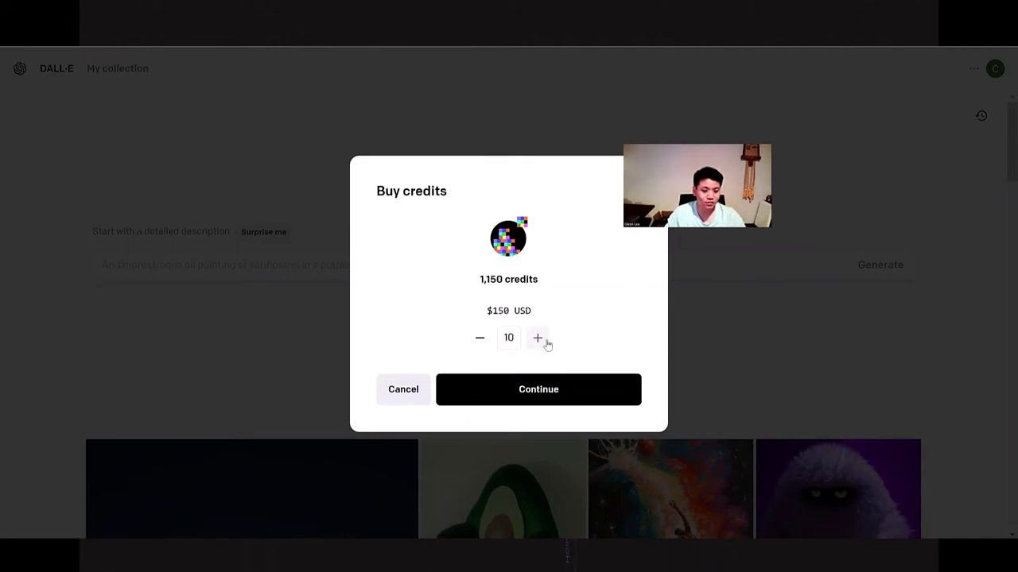
pyautogui.click(412, 390)
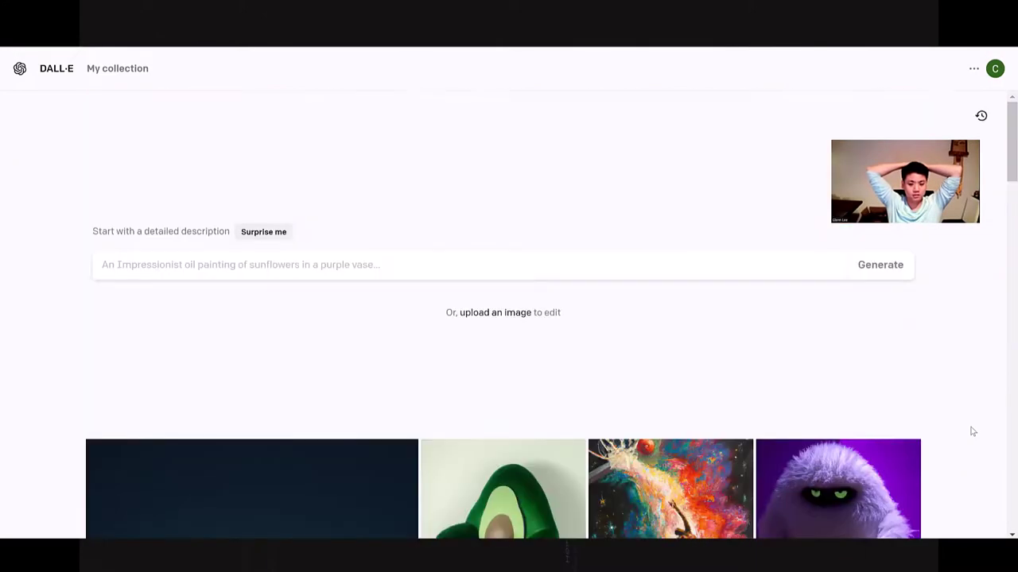
# - Browse the gallery of sample generated images below the description field and return to the start of the page
pyautogui.scroll(-2, 971, 432)
pyautogui.scroll(-1, 972, 432)
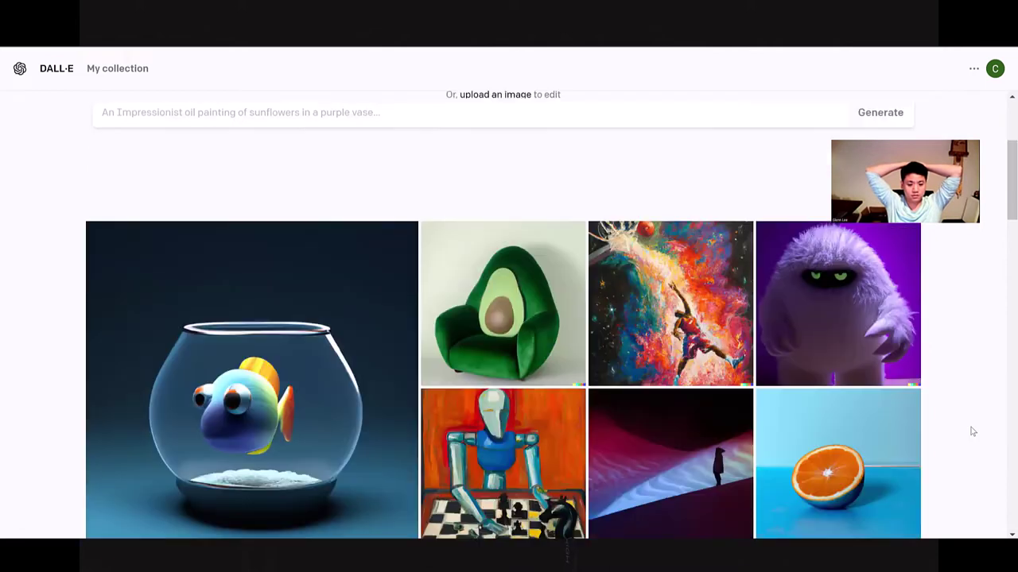
pyautogui.scroll(-1, 971, 432)
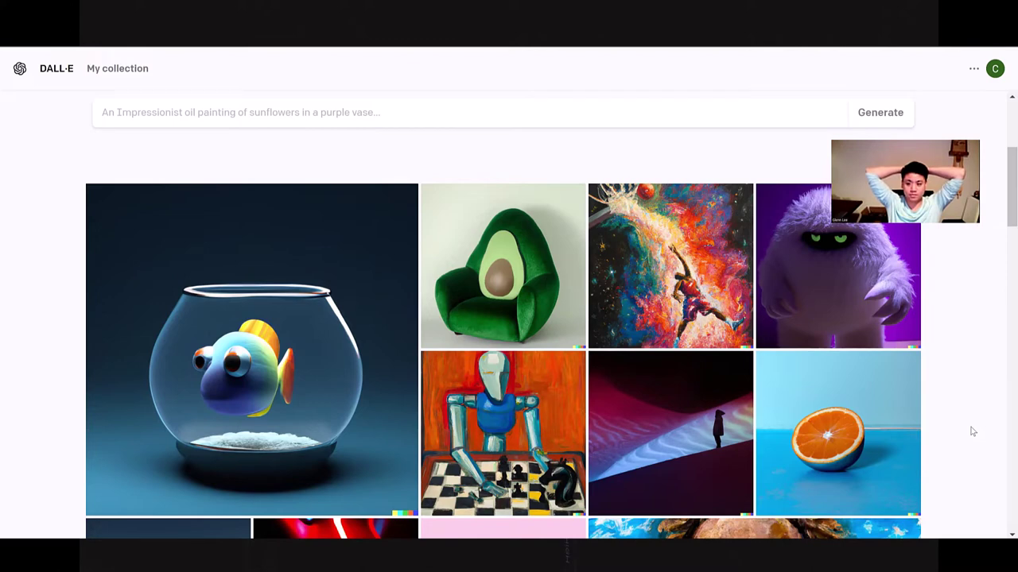
pyautogui.scroll(2, 972, 431)
pyautogui.scroll(2, 971, 432)
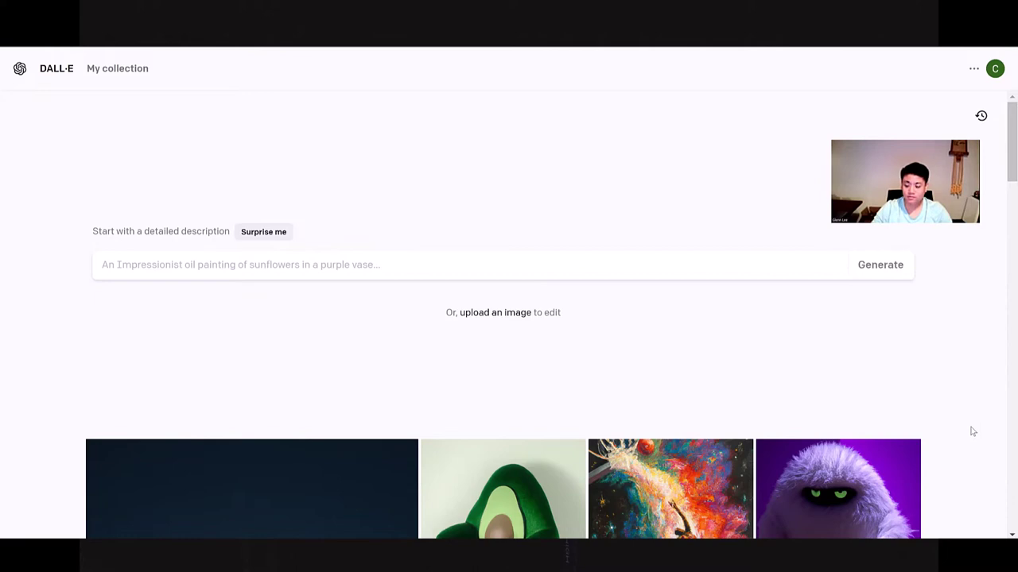
pyautogui.scroll(-2, 971, 431)
pyautogui.scroll(2, 972, 431)
pyautogui.scroll(-2, 971, 431)
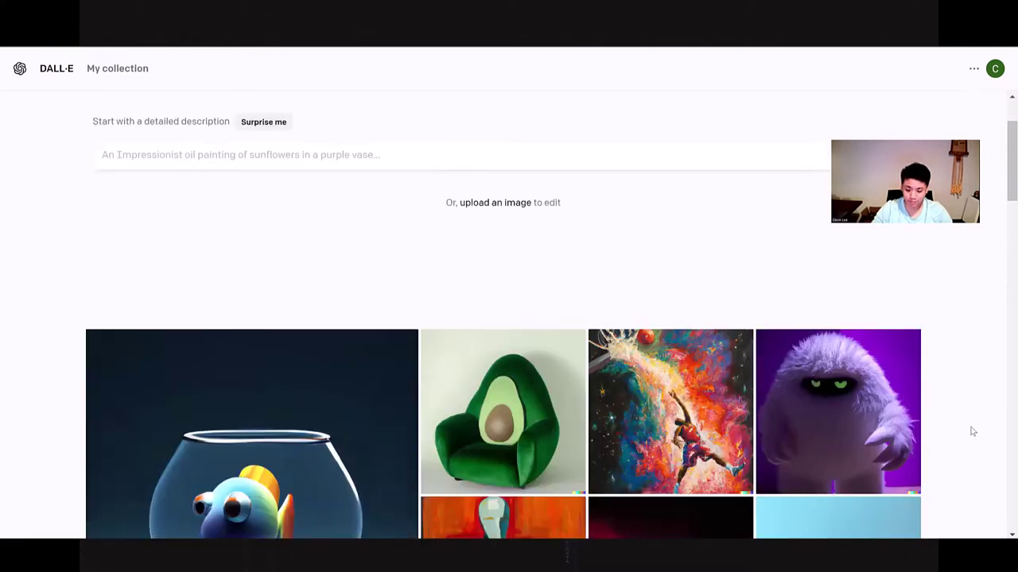
pyautogui.scroll(-2, 972, 431)
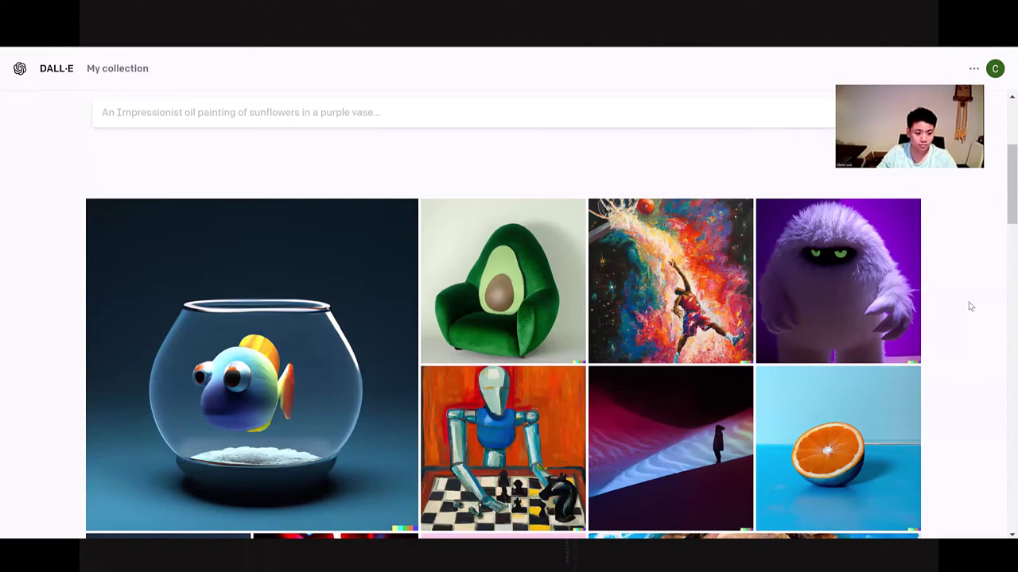
pyautogui.scroll(-1, 969, 306)
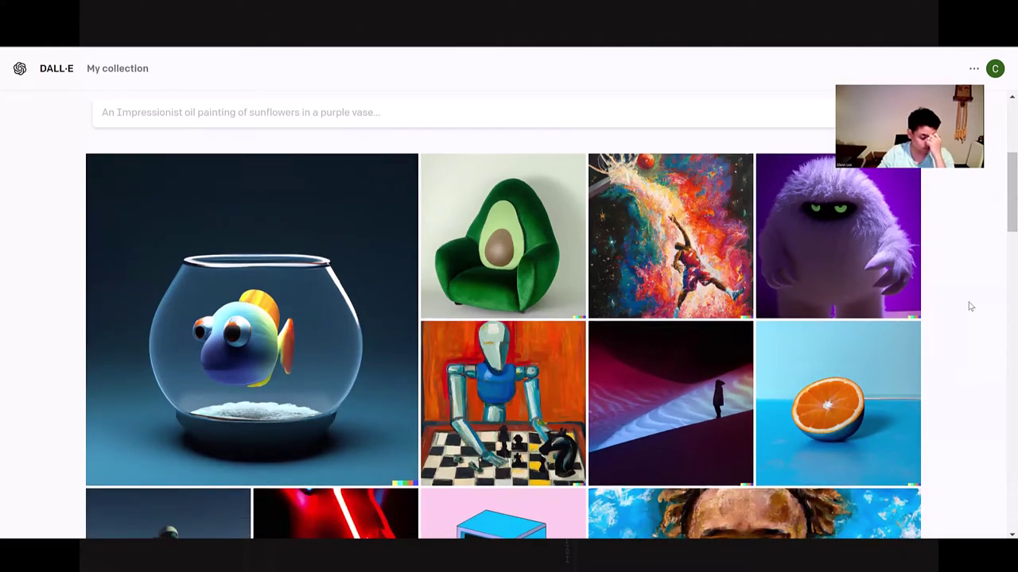
pyautogui.scroll(-5, 968, 306)
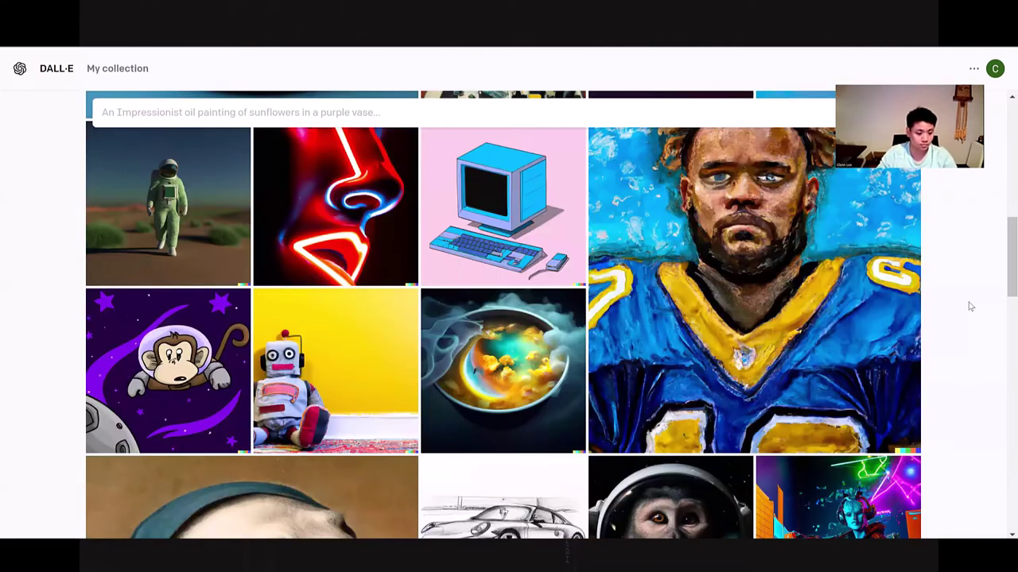
pyautogui.scroll(1, 969, 306)
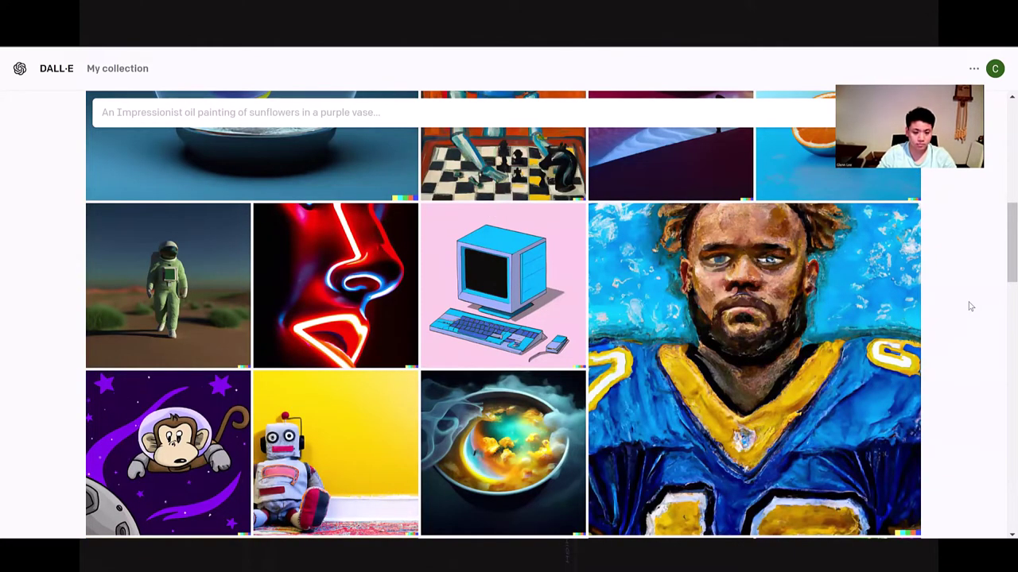
pyautogui.scroll(-1, 968, 306)
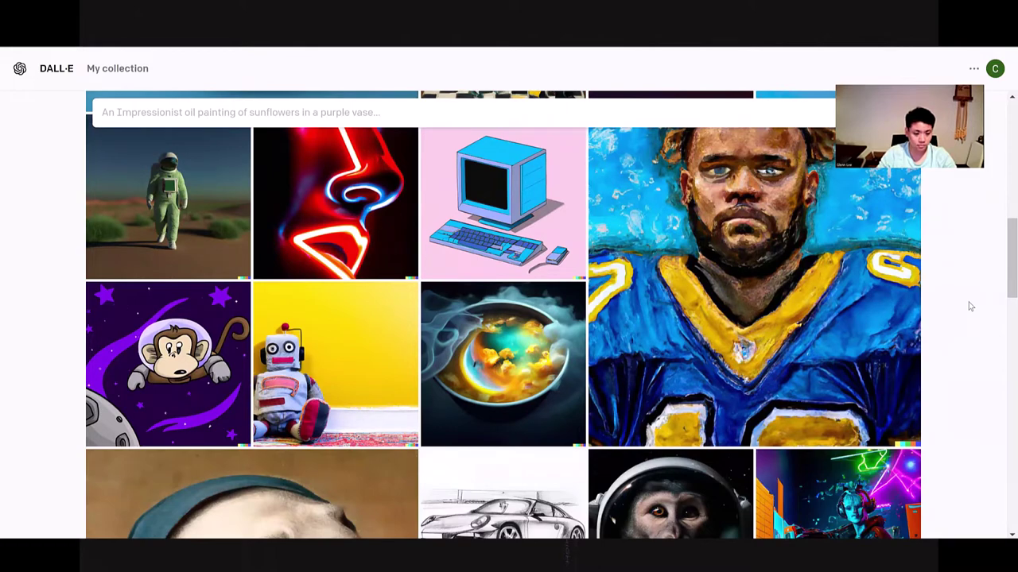
pyautogui.scroll(-3, 969, 306)
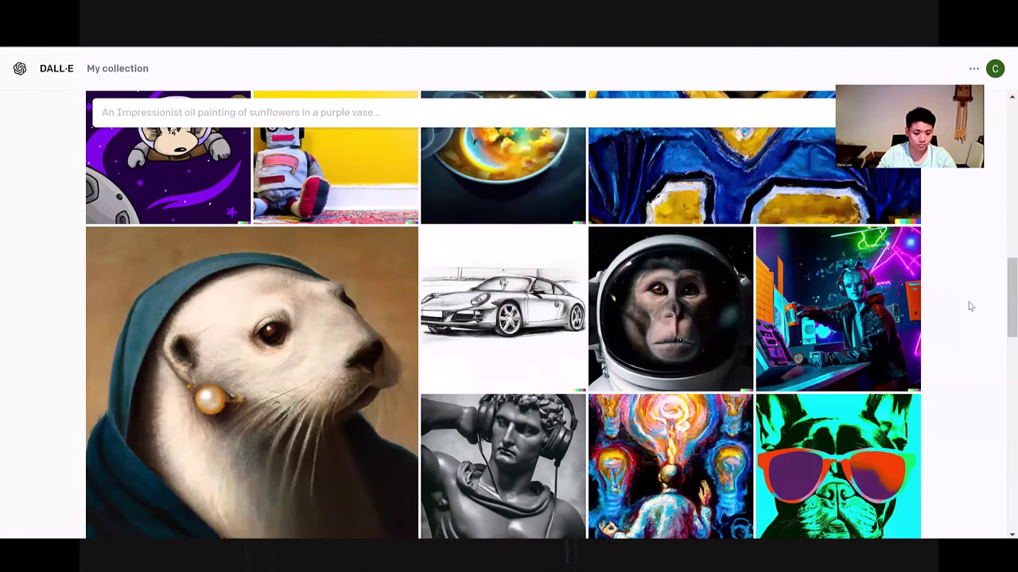
pyautogui.scroll(-6, 969, 307)
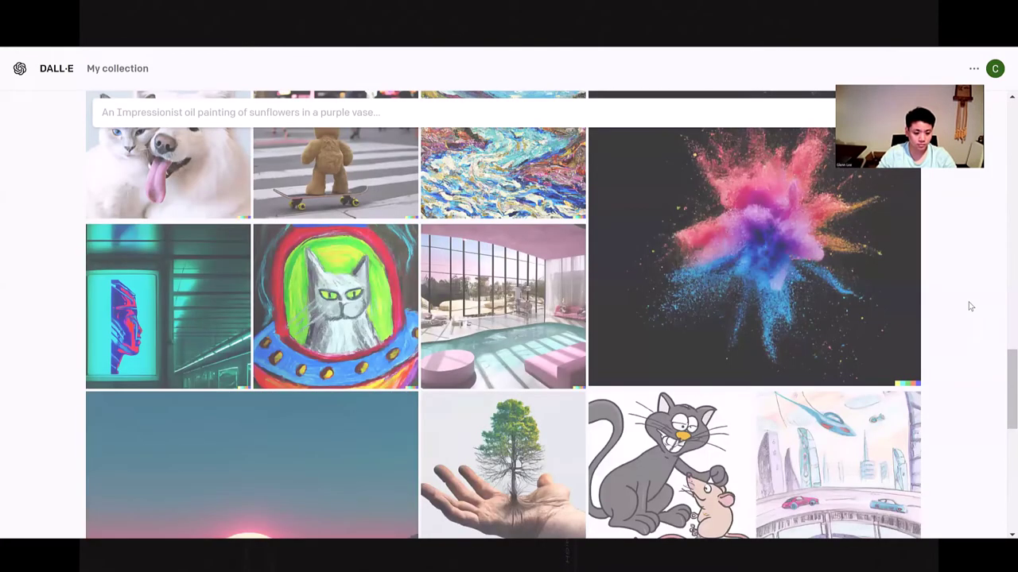
pyautogui.scroll(-1, 969, 306)
pyautogui.scroll(-2, 969, 306)
pyautogui.scroll(6, 969, 306)
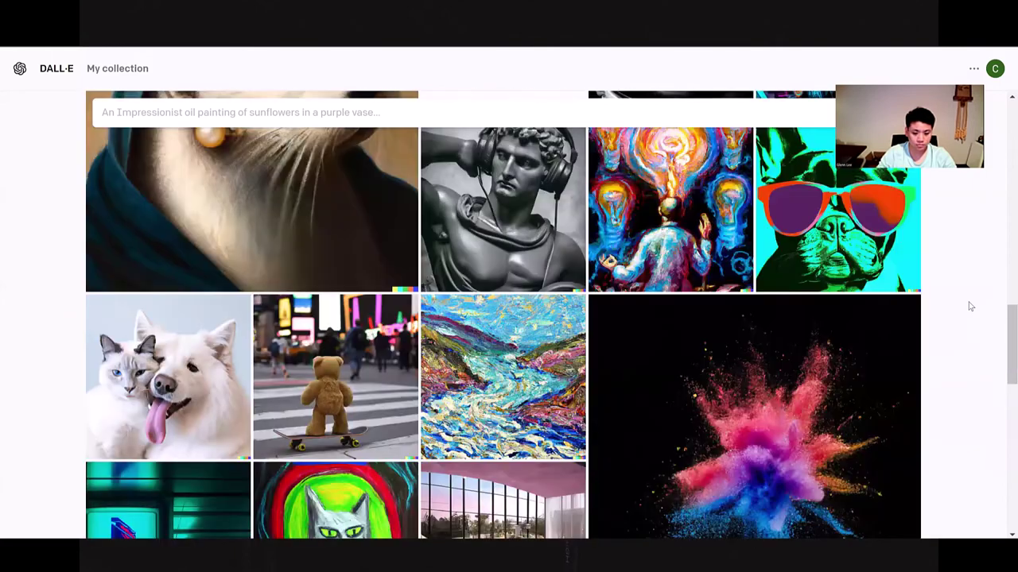
pyautogui.scroll(10, 703, 259)
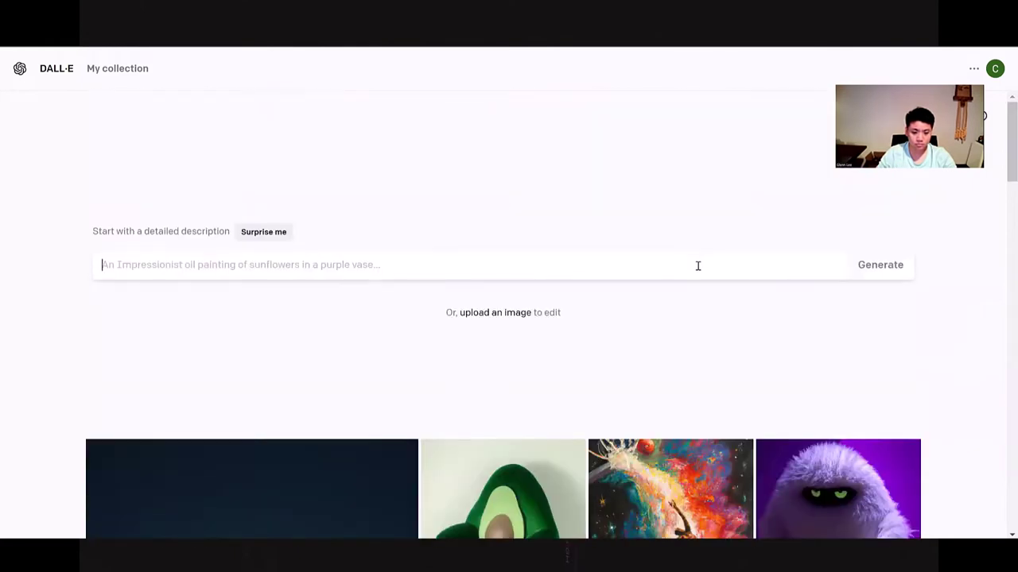
# - Generate images from the description "two guys chatting on a podcast and talking about artificial intelligence"
pyautogui.click(134, 268)
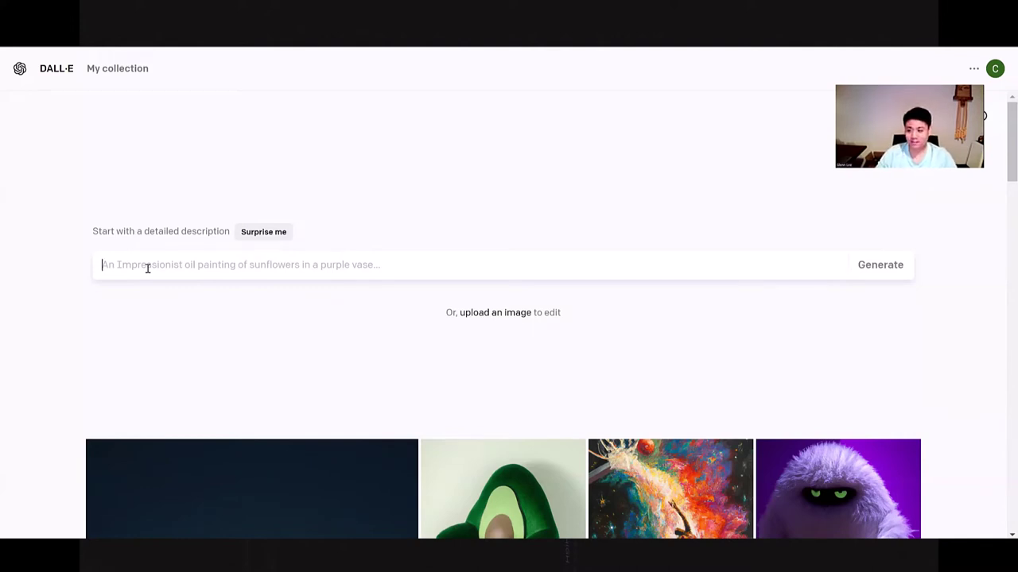
pyautogui.write('two guys')
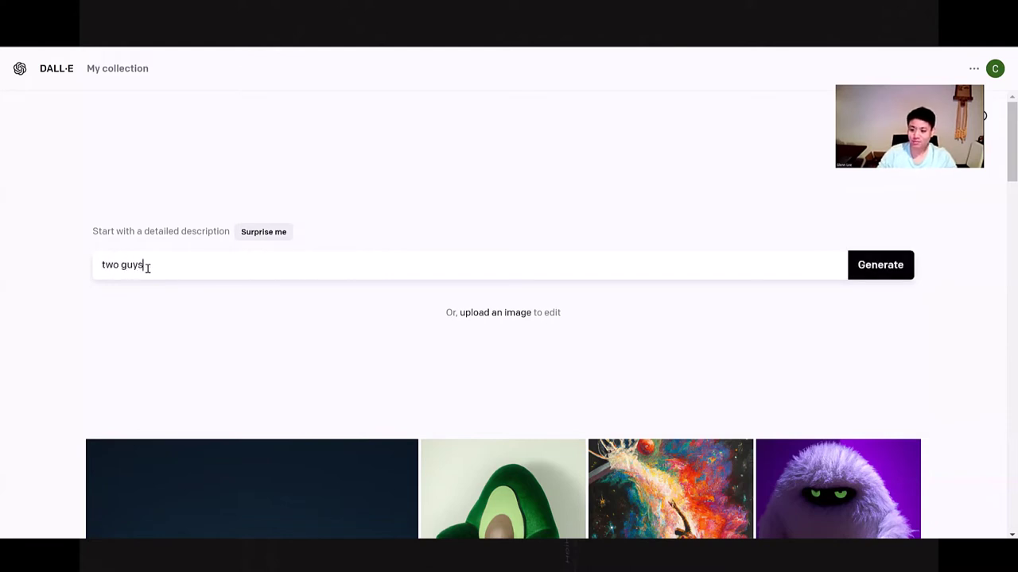
pyautogui.write(' cha')
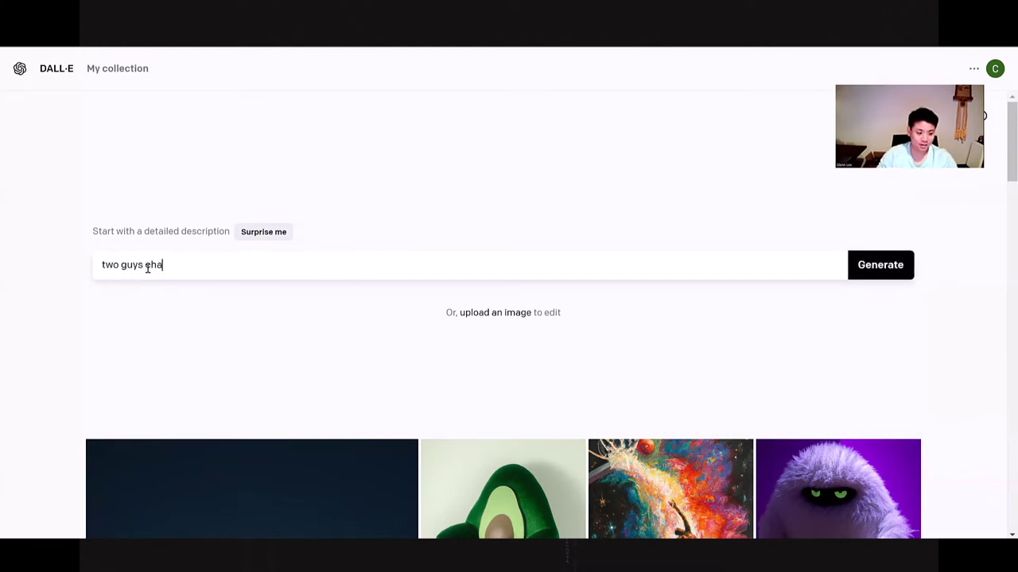
pyautogui.write('tting on a podcast')
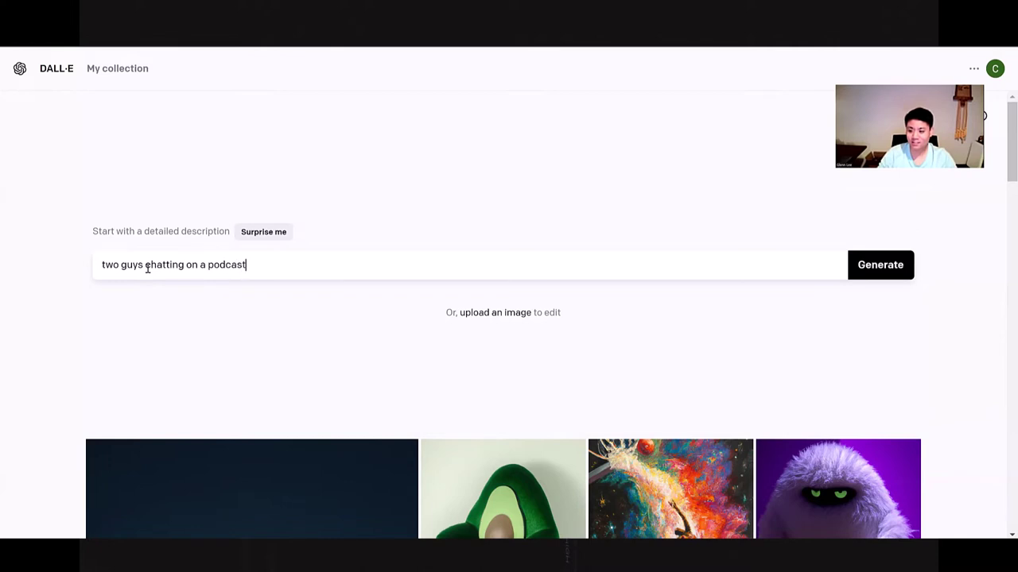
pyautogui.write(' and talking about AI')
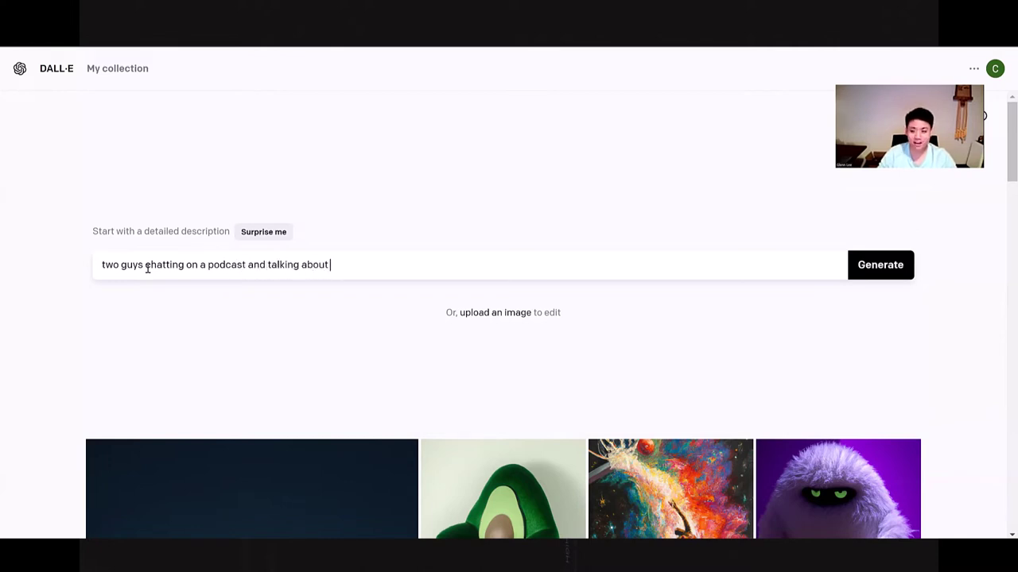
pyautogui.press('BackSpace')
pyautogui.press('BackSpace')
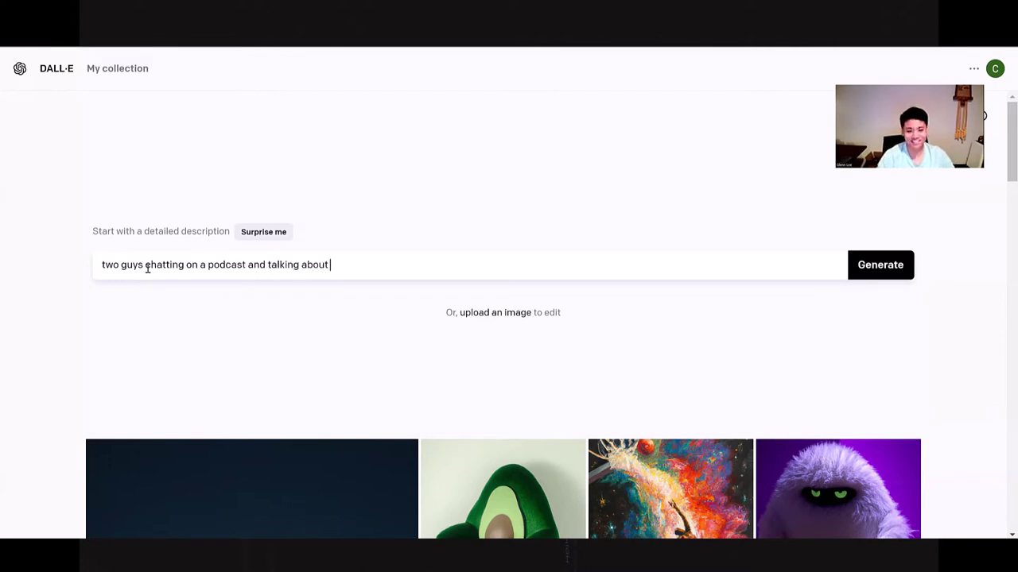
pyautogui.write('artific')
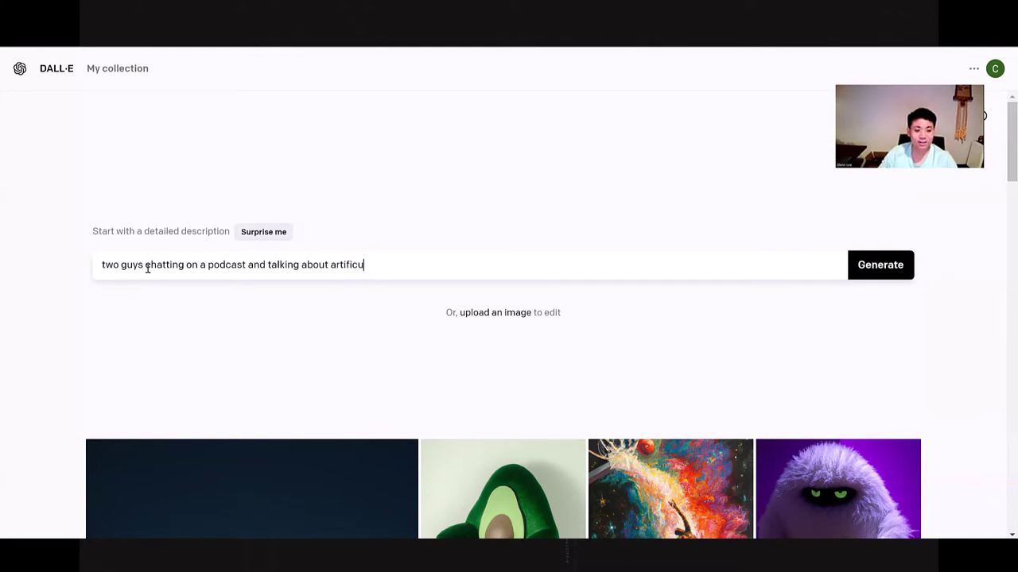
pyautogui.write('ial intelligence')
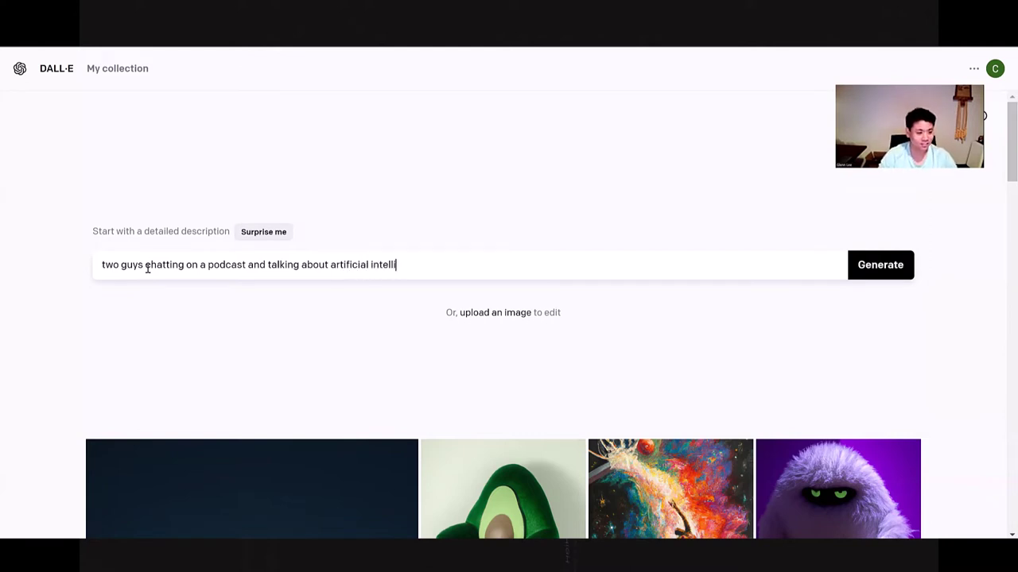
pyautogui.click(886, 275)
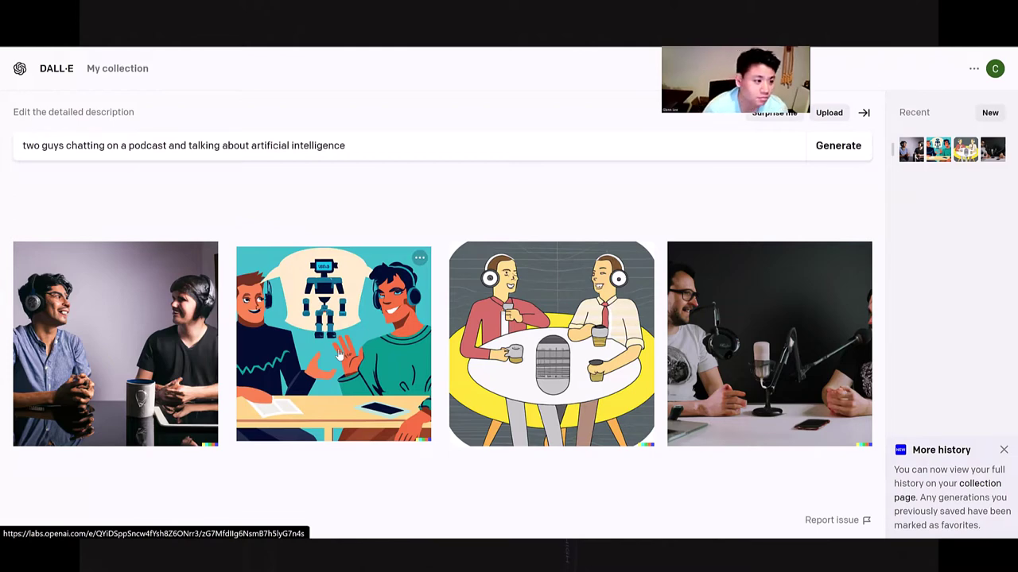
# - Download the robot illustration, the photo of two men with headphones and a mug, and the yellow round-table illustration
pyautogui.click(419, 260)
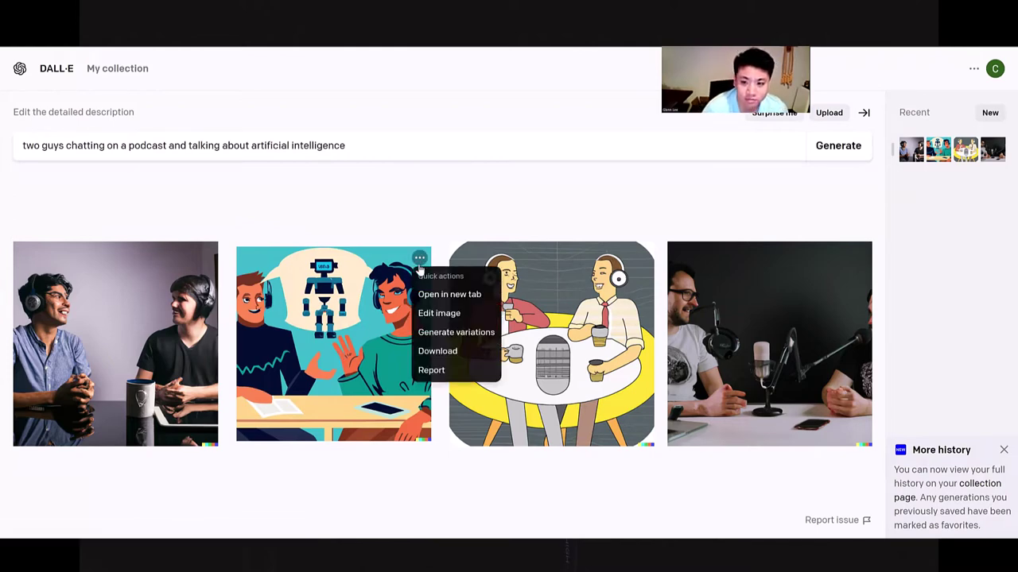
pyautogui.click(440, 355)
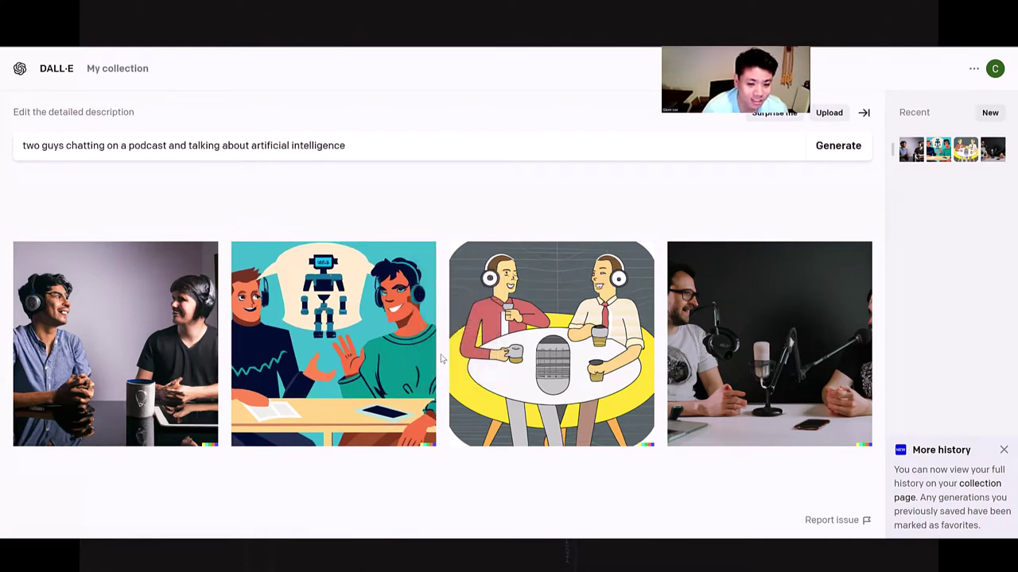
pyautogui.click(201, 242)
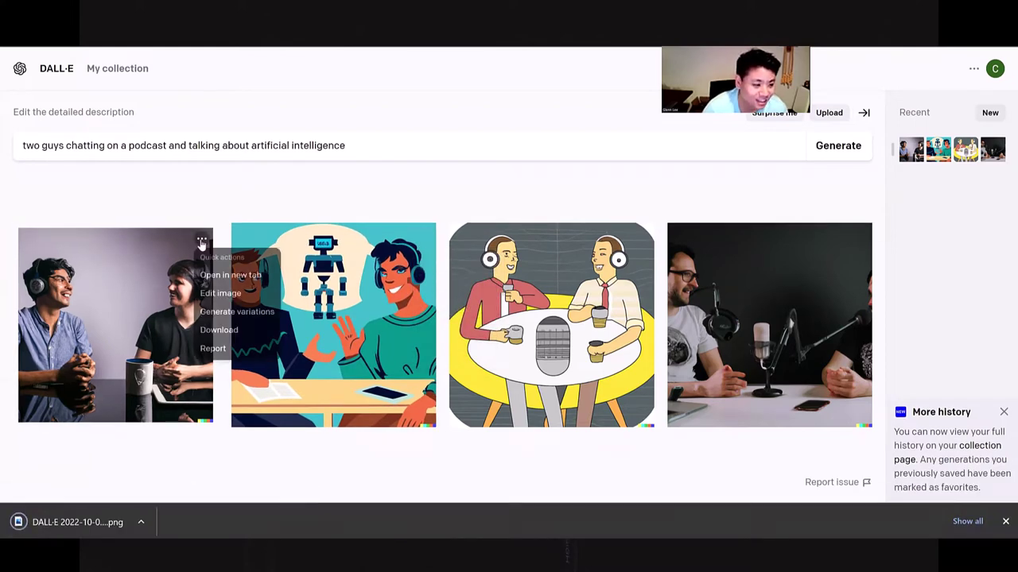
pyautogui.click(225, 331)
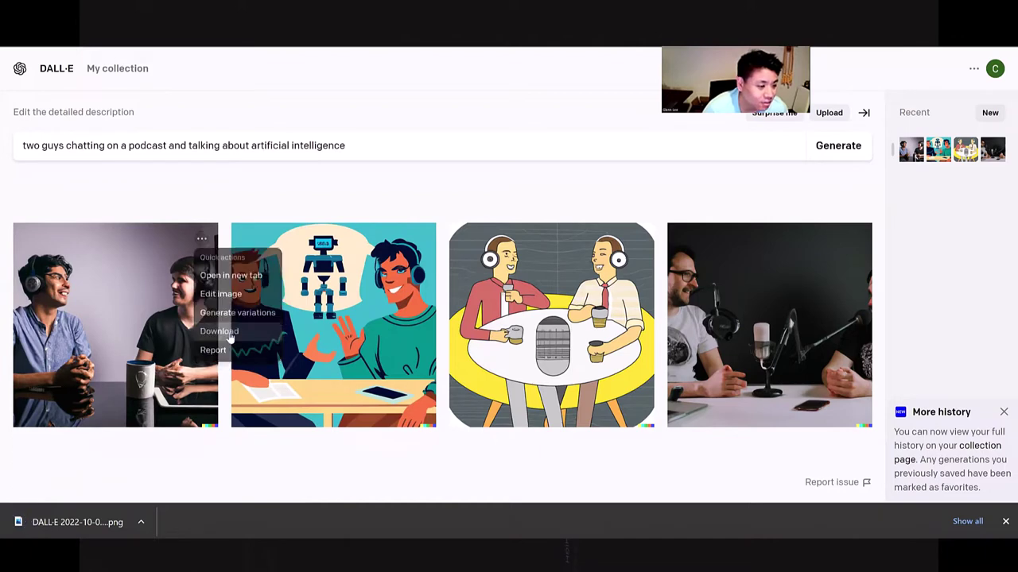
pyautogui.click(638, 239)
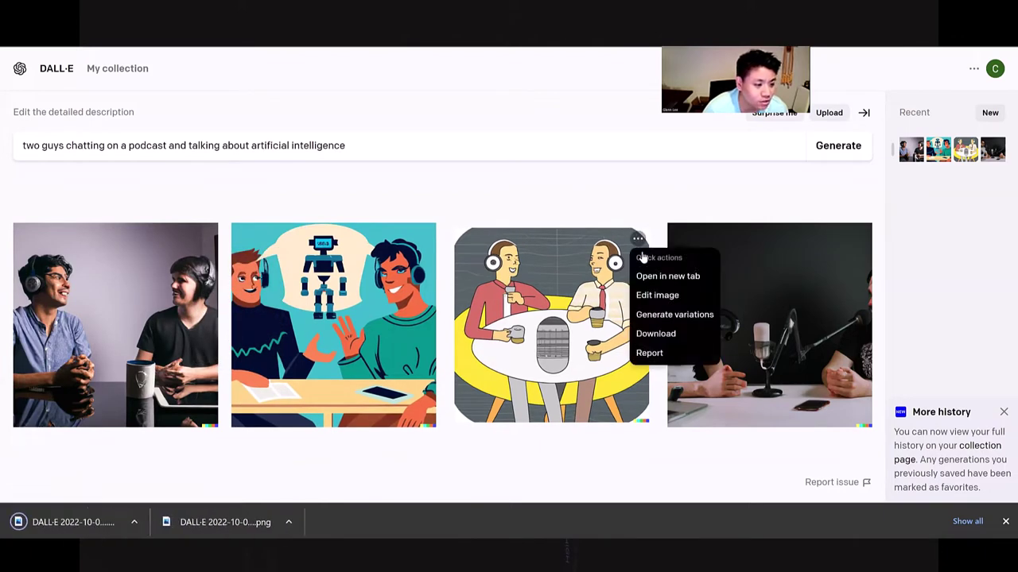
pyautogui.click(656, 333)
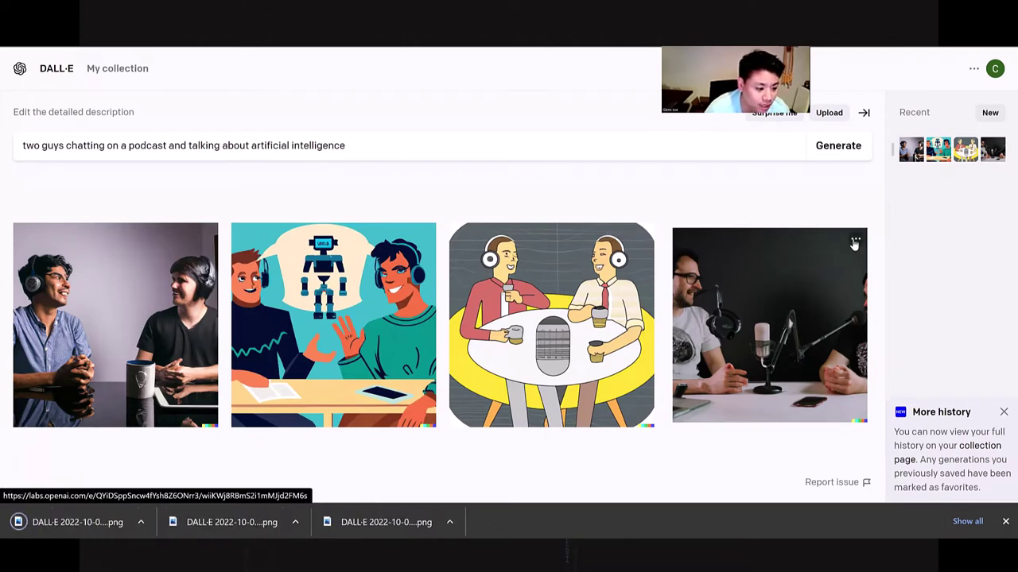
# - Open the dark-background photo with the podcast microphones, download it, and return to the generated results
pyautogui.click(788, 307)
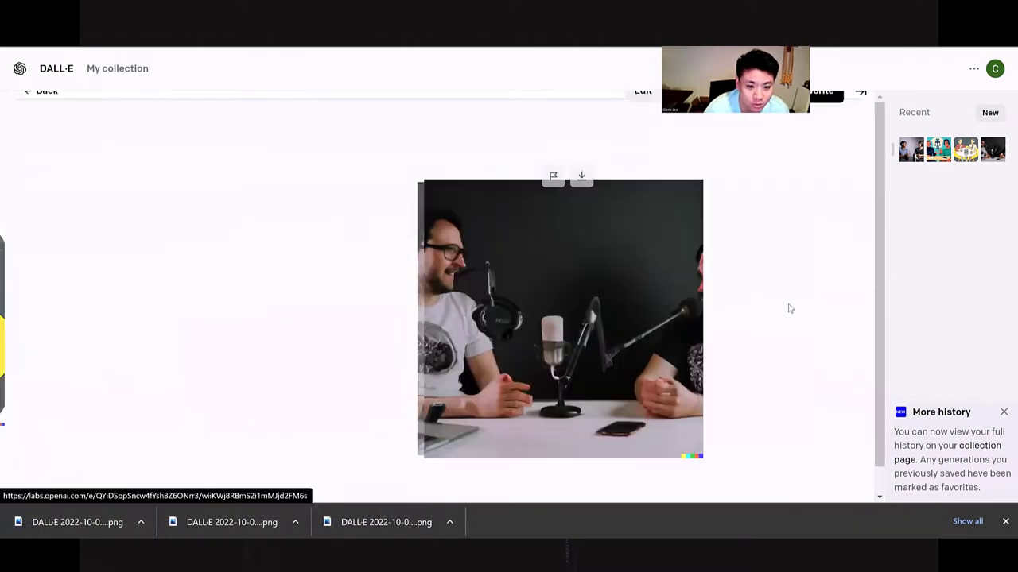
pyautogui.click(584, 185)
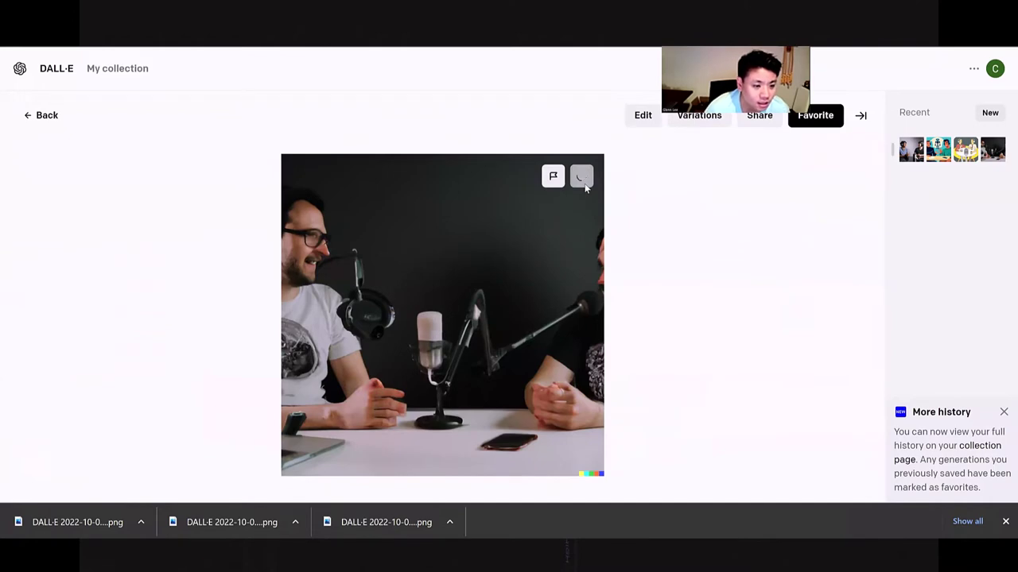
pyautogui.click(28, 116)
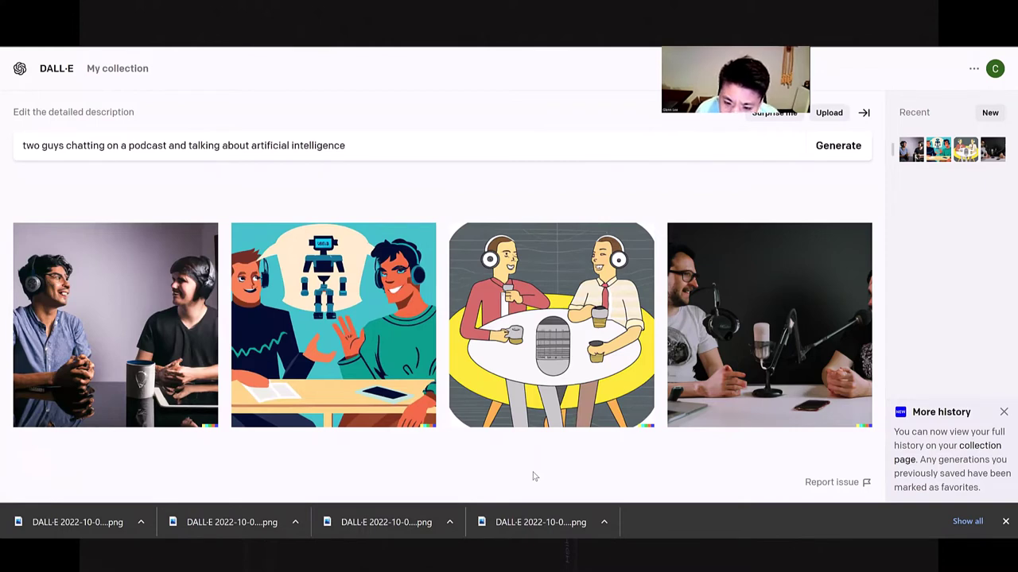
# - View the dark-background microphone photo at larger size again and return to the four results
pyautogui.click(781, 318)
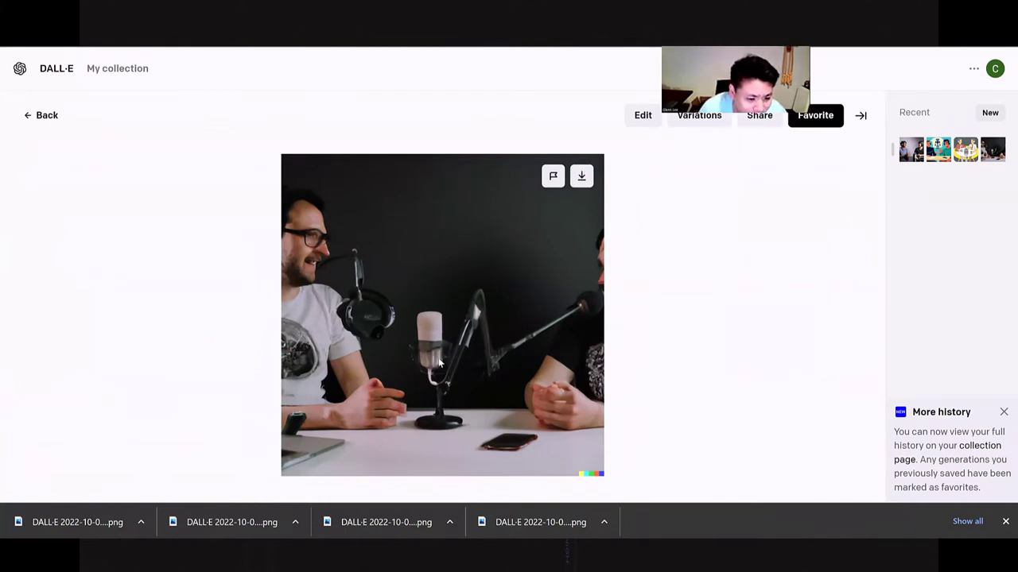
pyautogui.click(32, 116)
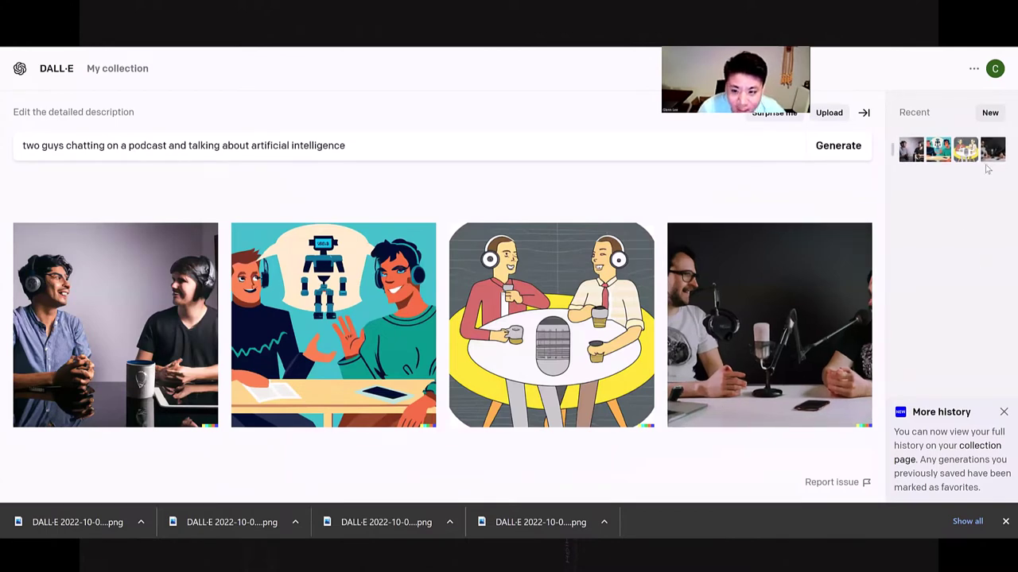
pyautogui.click(997, 76)
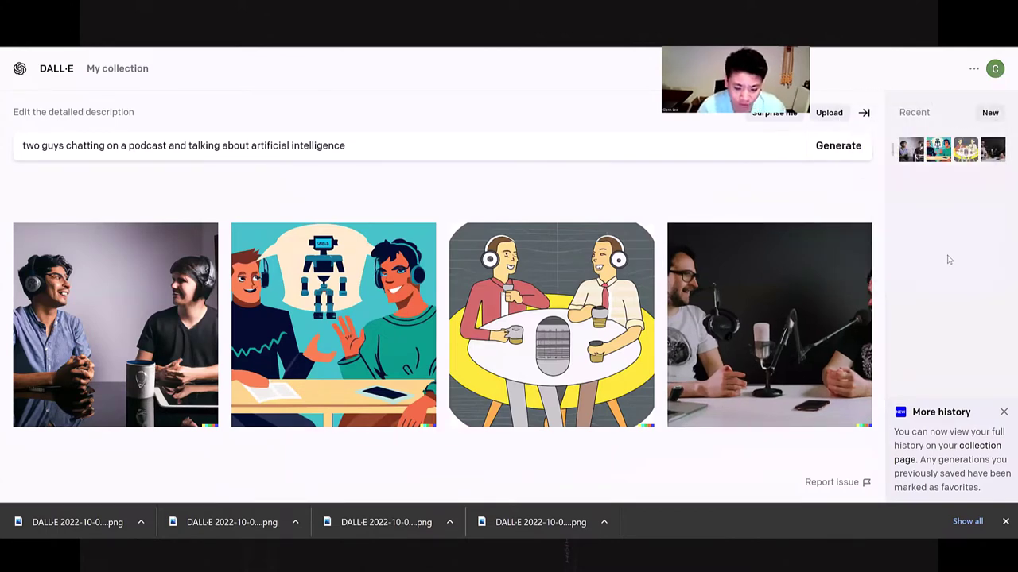